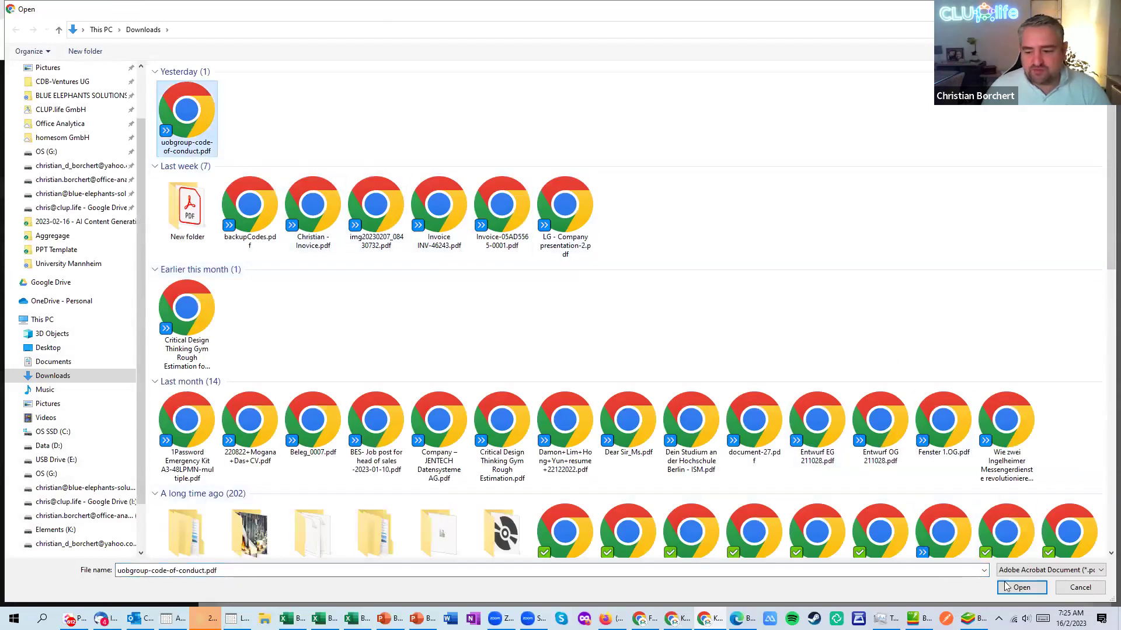
# Step: Load uobgroup-code-of-conduct.pdf into the AI Learning Question Generator and set the number of questions to 5
pyautogui.click(1021, 587)
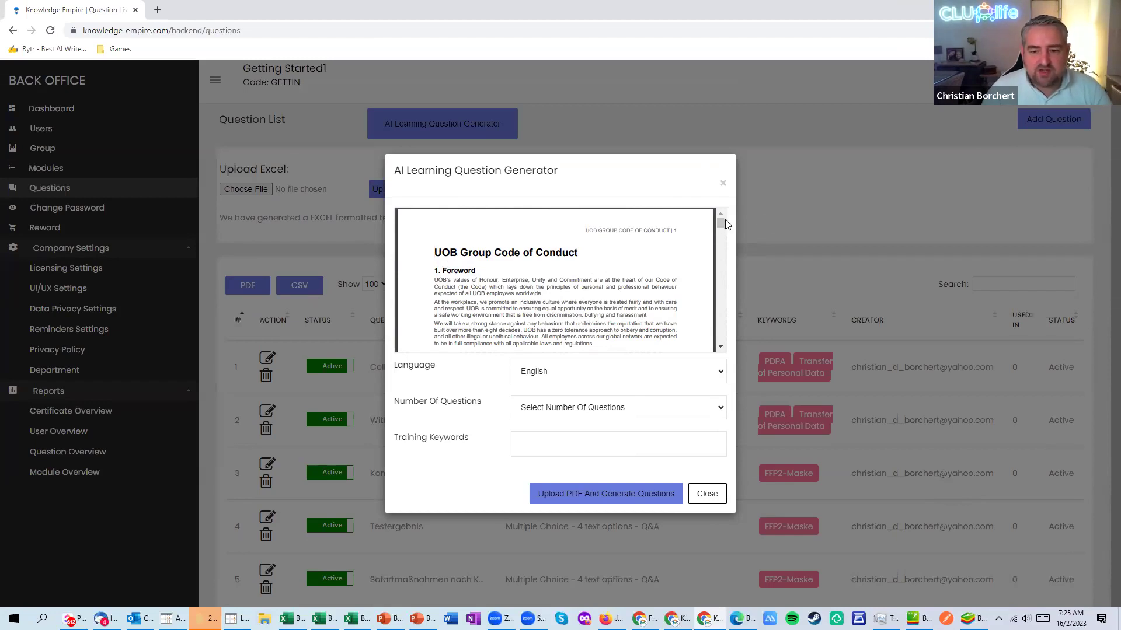
pyautogui.scroll(-10, 722, 236)
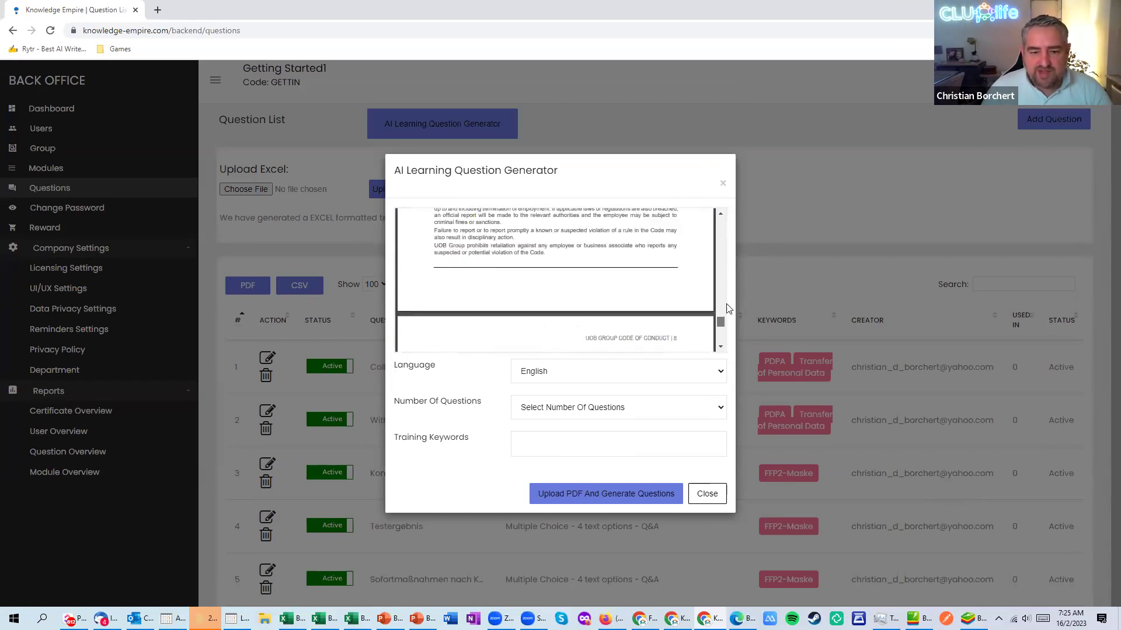
pyautogui.moveTo(722, 256); pyautogui.dragTo(722, 219)
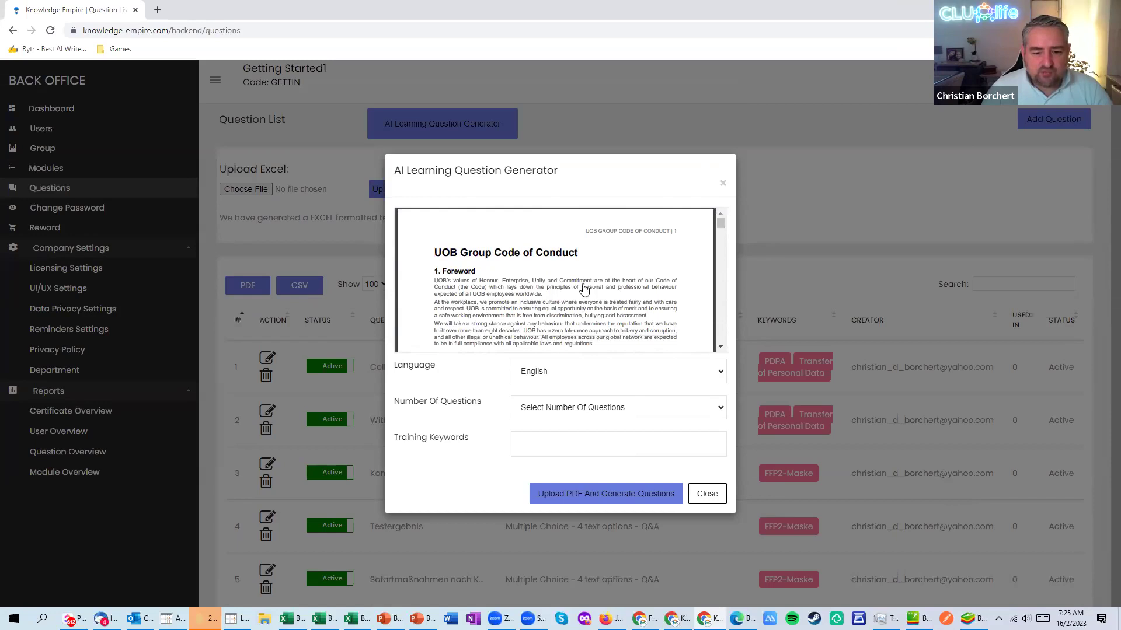
pyautogui.click(557, 411)
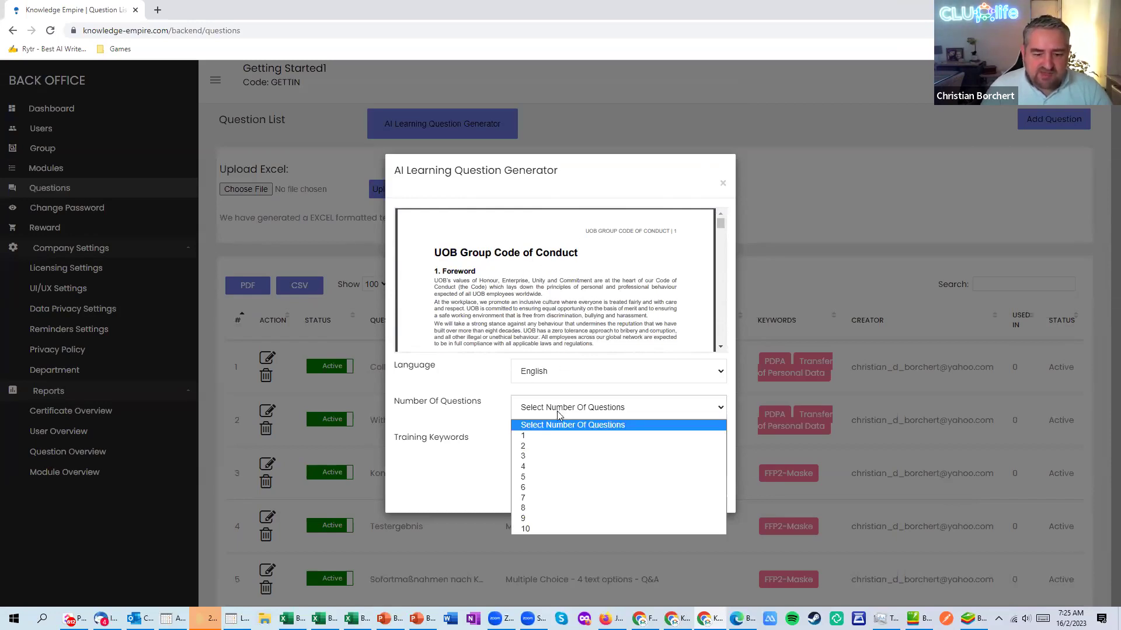
pyautogui.click(540, 478)
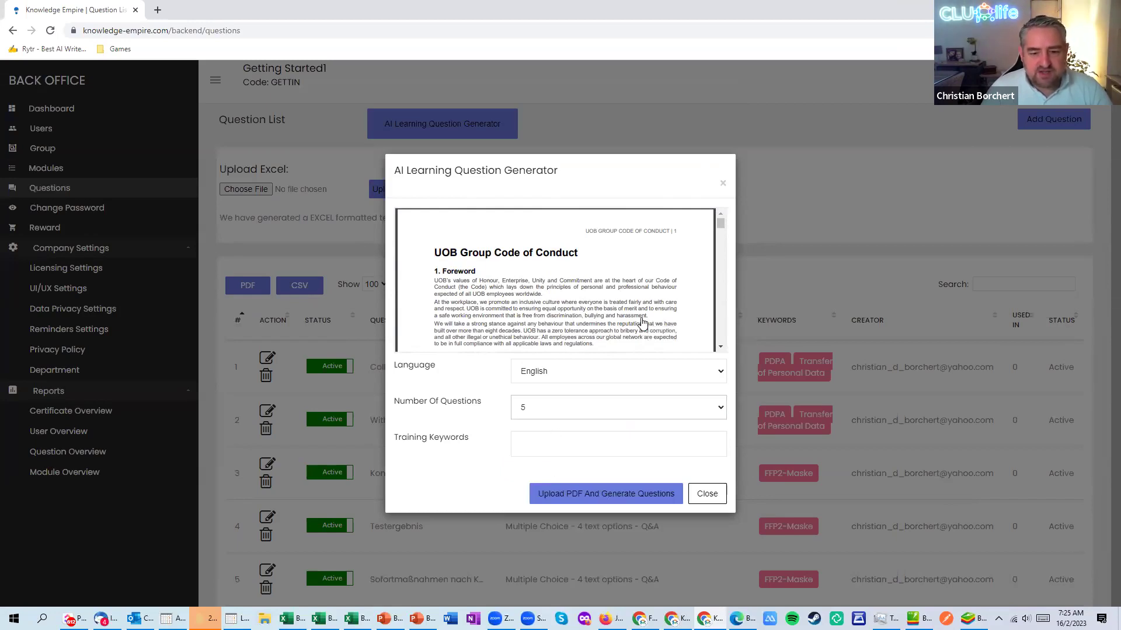
# Step: Add the training keywords "Intellectual Property" and "Transparancy", and generate the questions from the uploaded PDF
pyautogui.moveTo(721, 227); pyautogui.dragTo(720, 269)
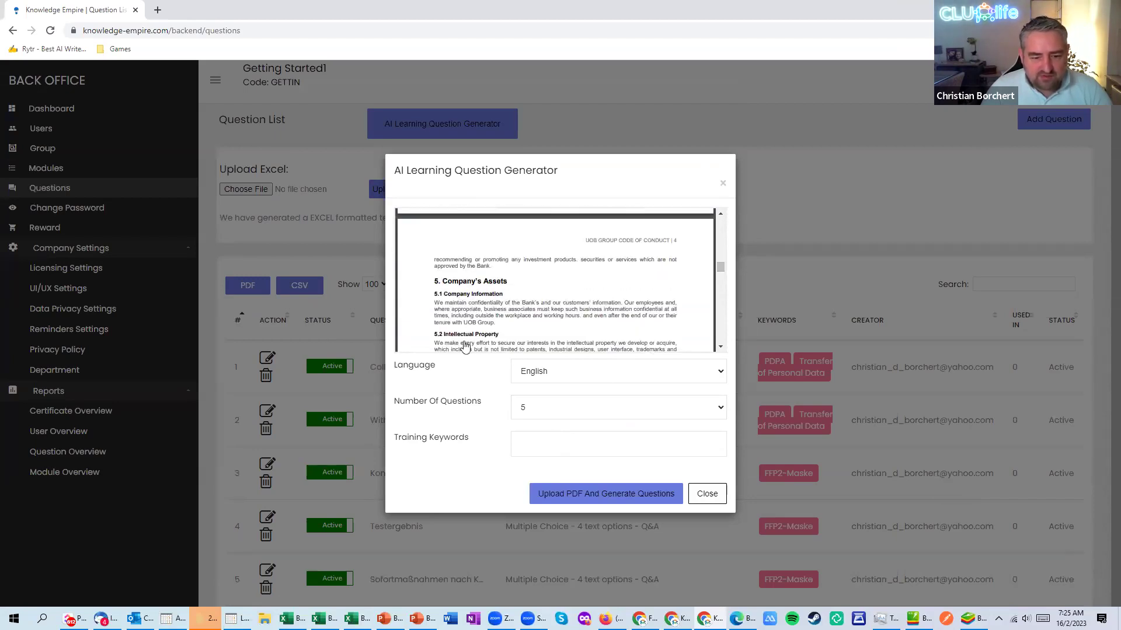
pyautogui.click(536, 444)
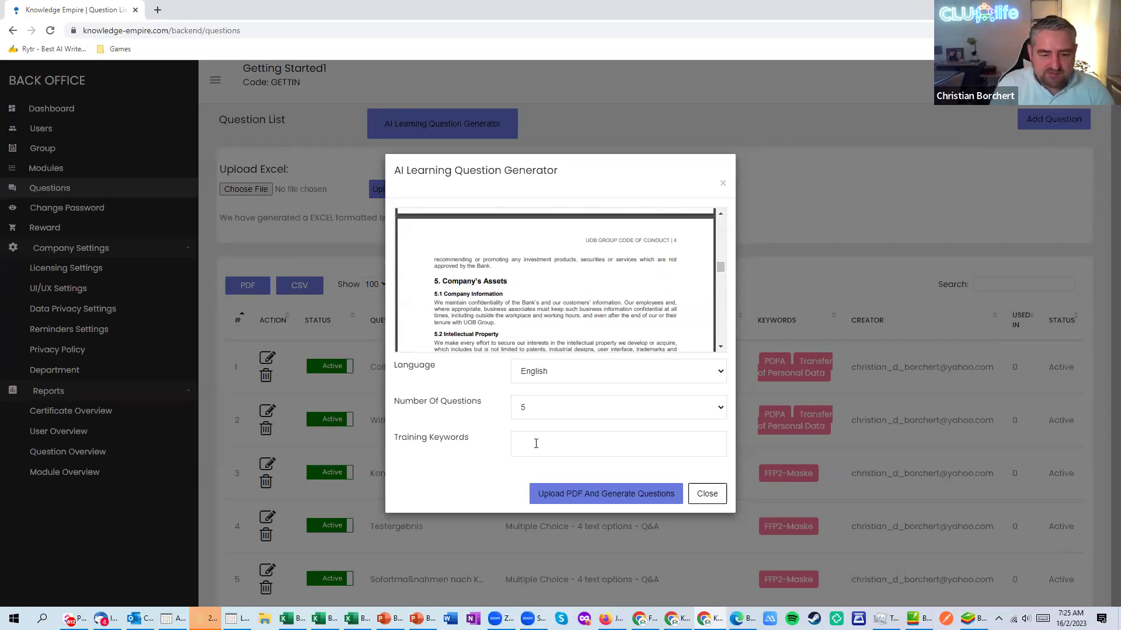
pyautogui.write('Inte')
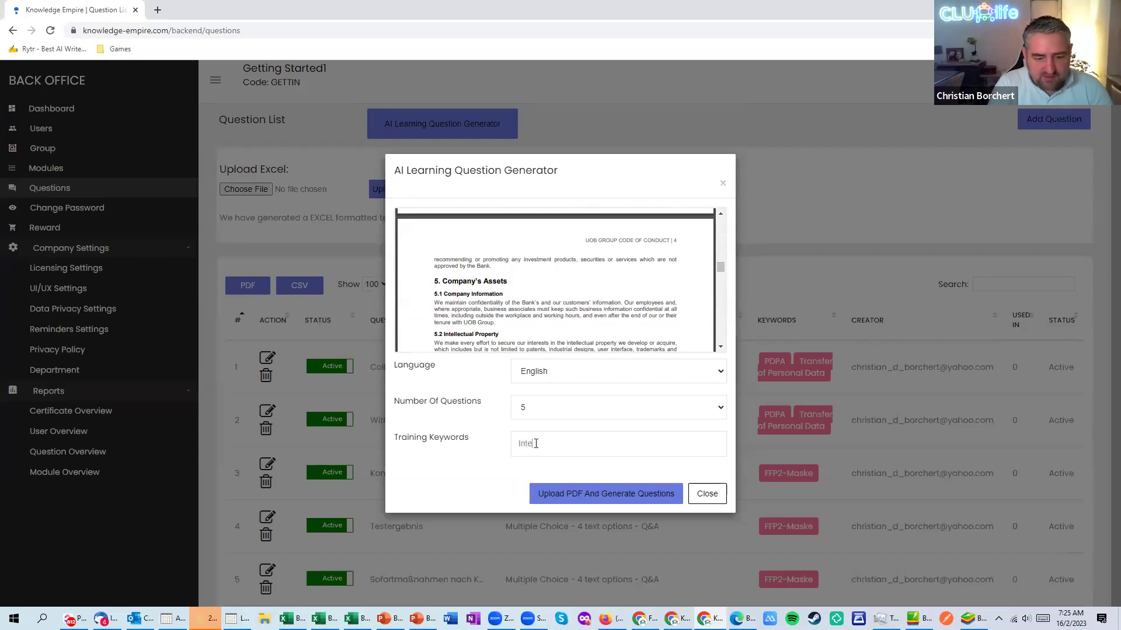
pyautogui.write('llectual Property')
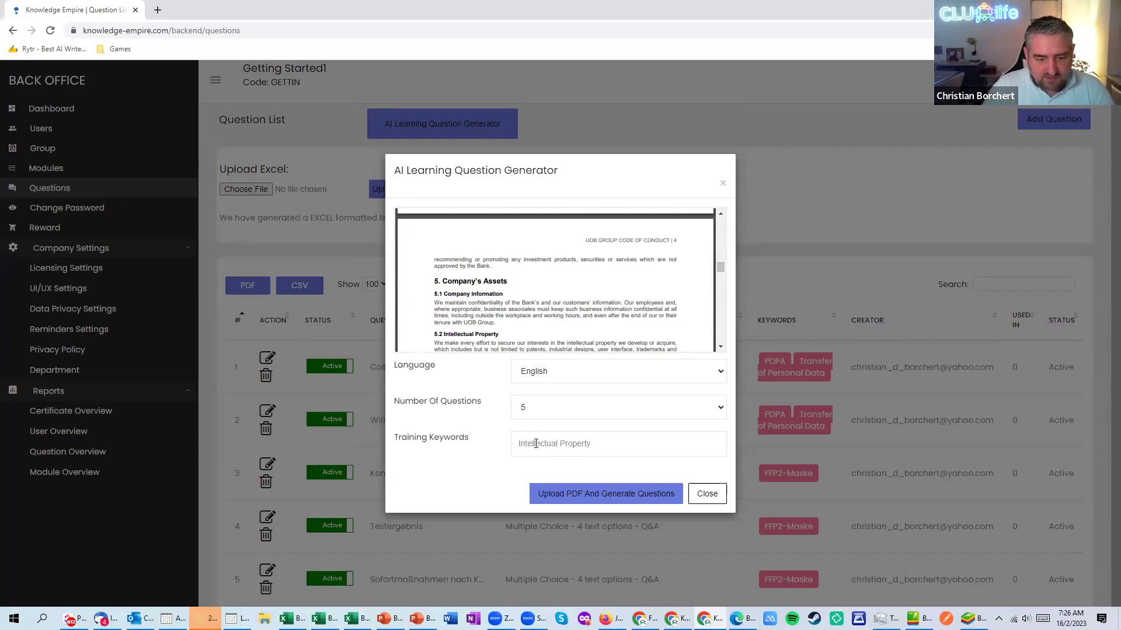
pyautogui.press('Return')
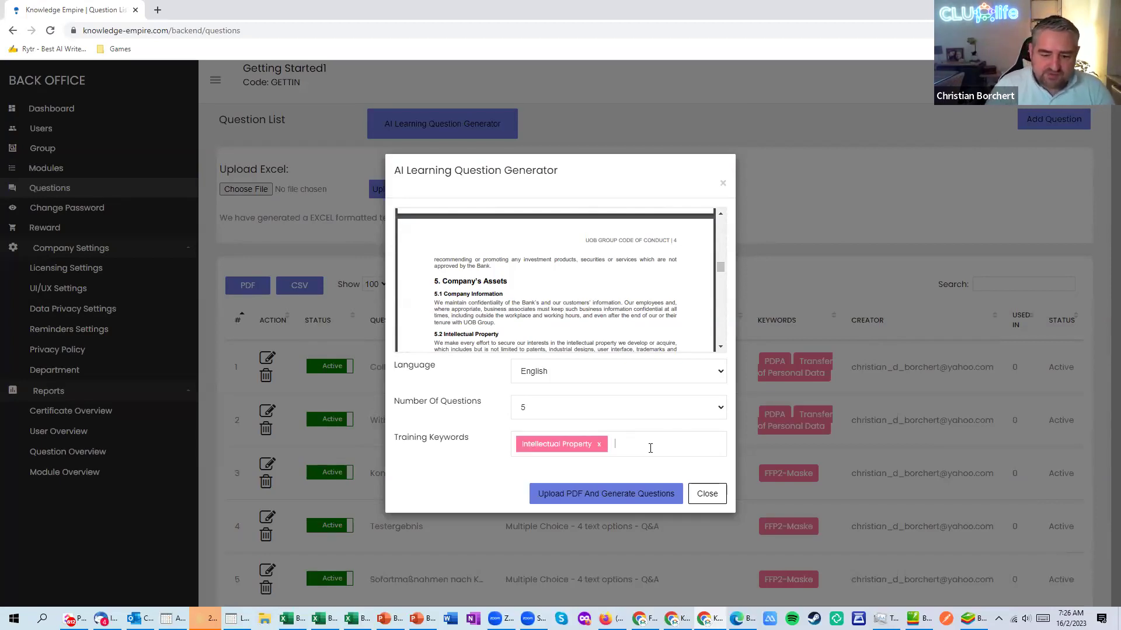
pyautogui.moveTo(722, 269); pyautogui.dragTo(720, 290)
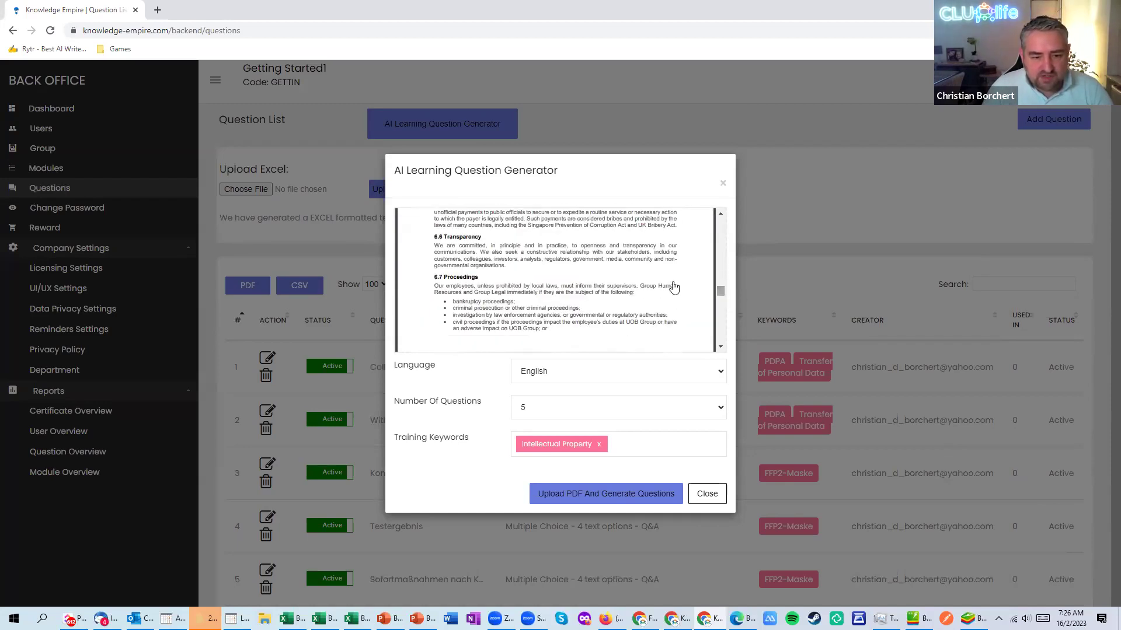
pyautogui.write('Transparancy')
pyautogui.press('Return')
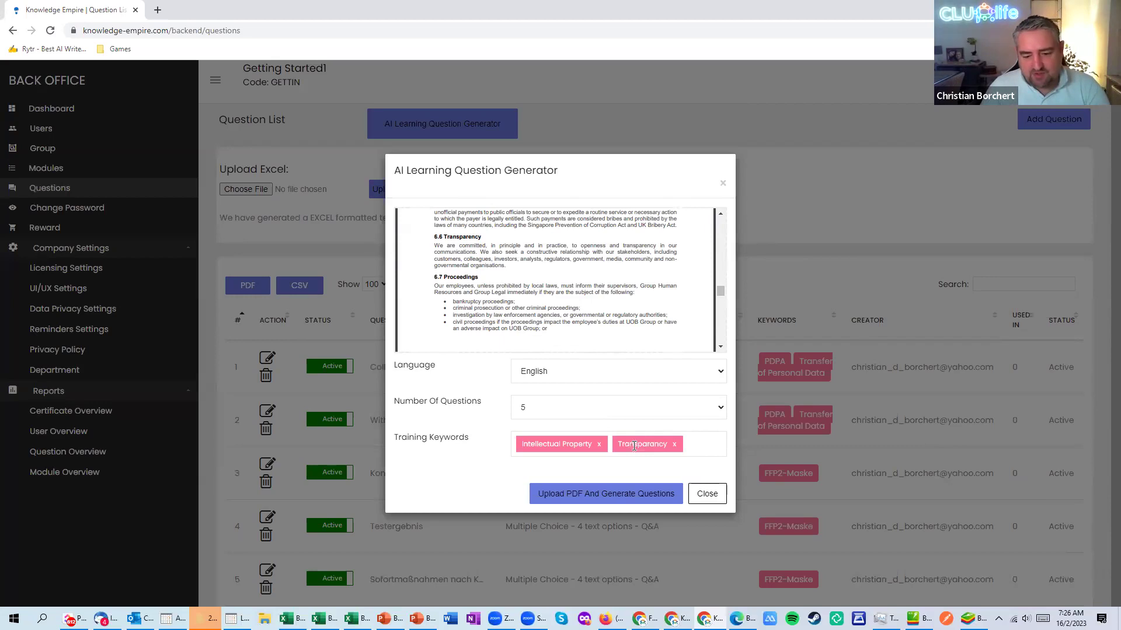
pyautogui.click(616, 496)
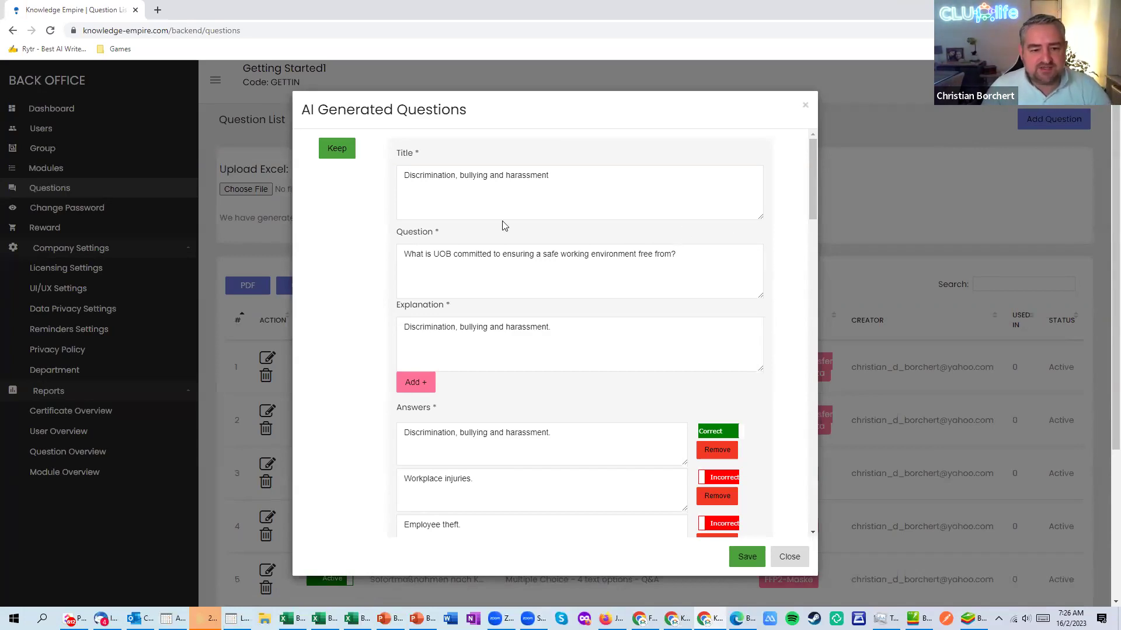
# Step: Review the title, question text, explanation and answer options of the first generated question
pyautogui.click(453, 173)
pyautogui.moveTo(453, 174); pyautogui.dragTo(558, 174)
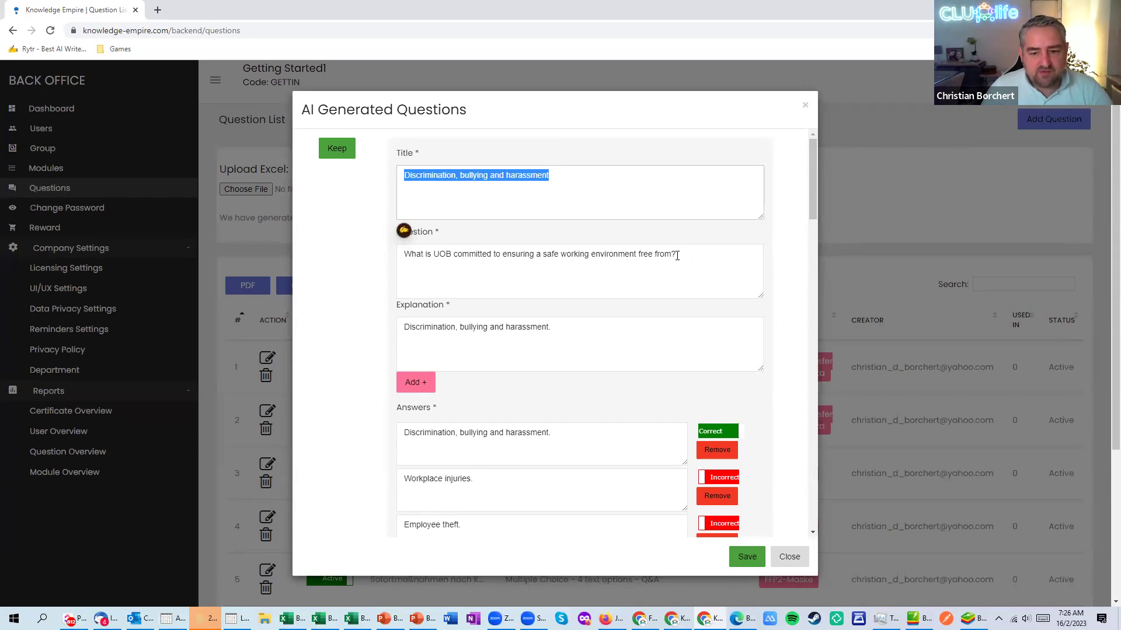
pyautogui.scroll(-1, 683, 253)
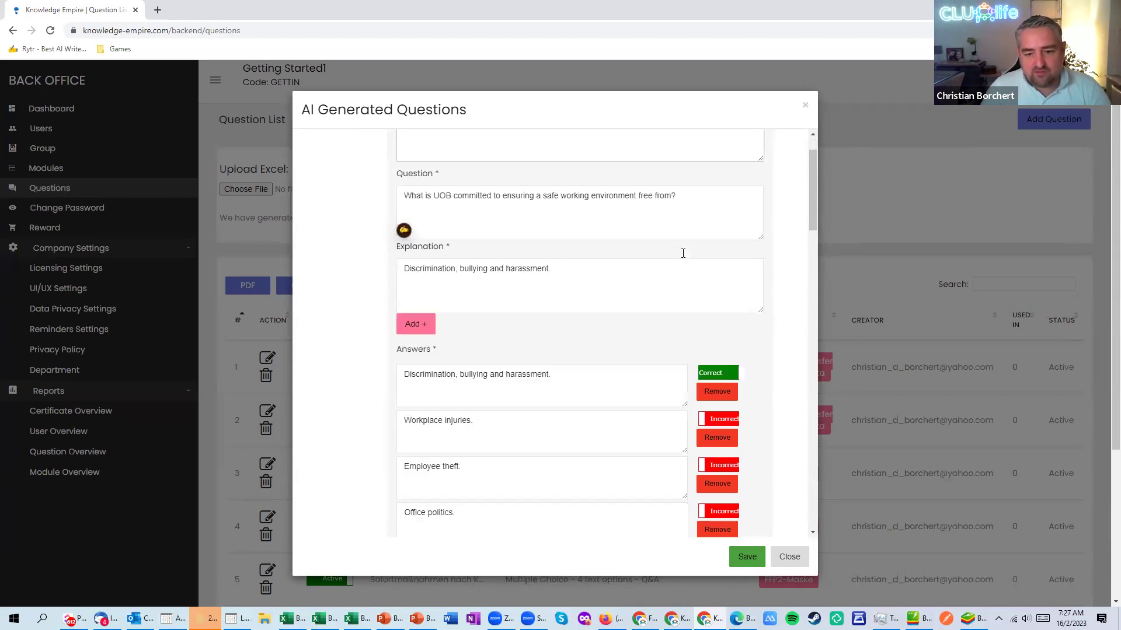
pyautogui.scroll(-1, 684, 258)
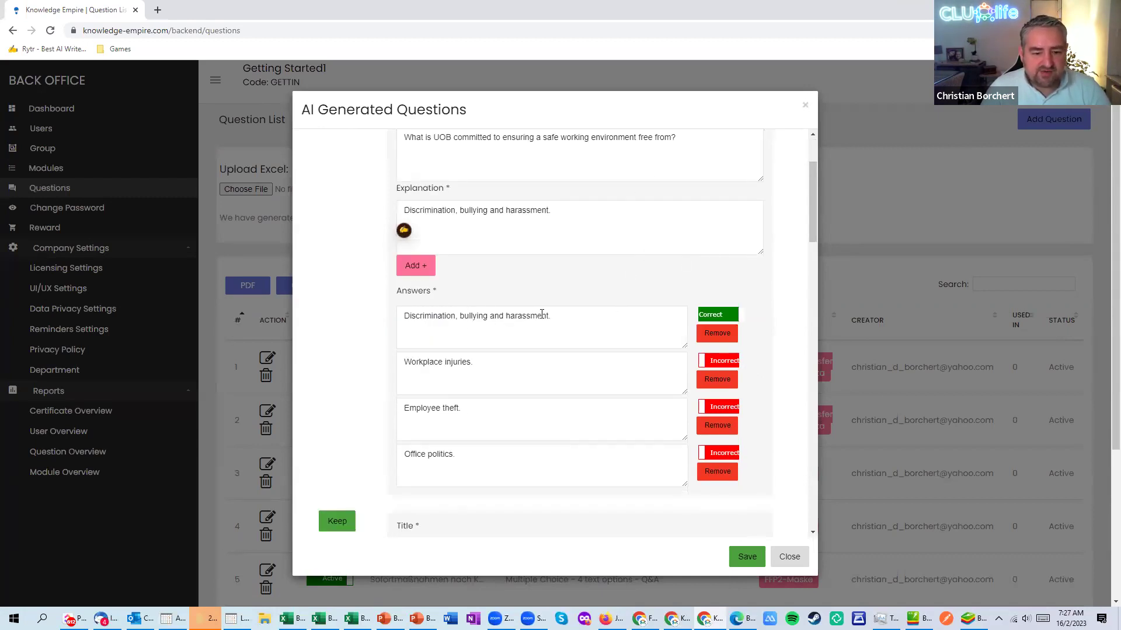
pyautogui.moveTo(404, 362); pyautogui.dragTo(482, 363)
pyautogui.moveTo(409, 408); pyautogui.dragTo(466, 408)
pyautogui.moveTo(409, 455); pyautogui.dragTo(481, 454)
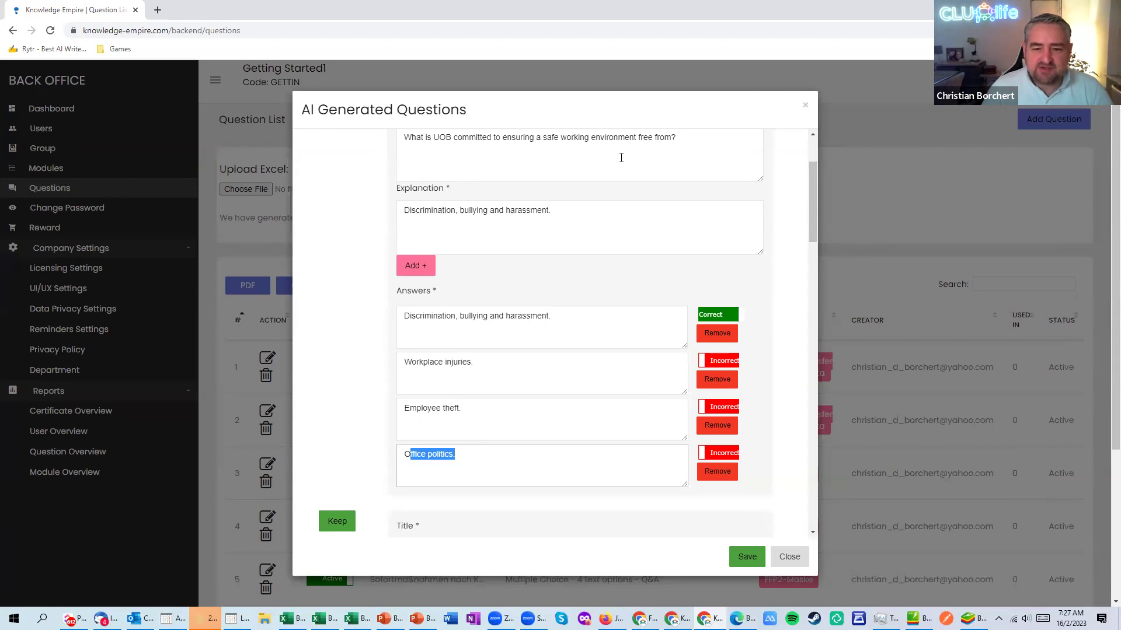
# Step: Mark the "Workplace injuries" answer as correct and replace its final period with the filler text "ihnsdfoihsdfspifosoifh"
pyautogui.click(525, 364)
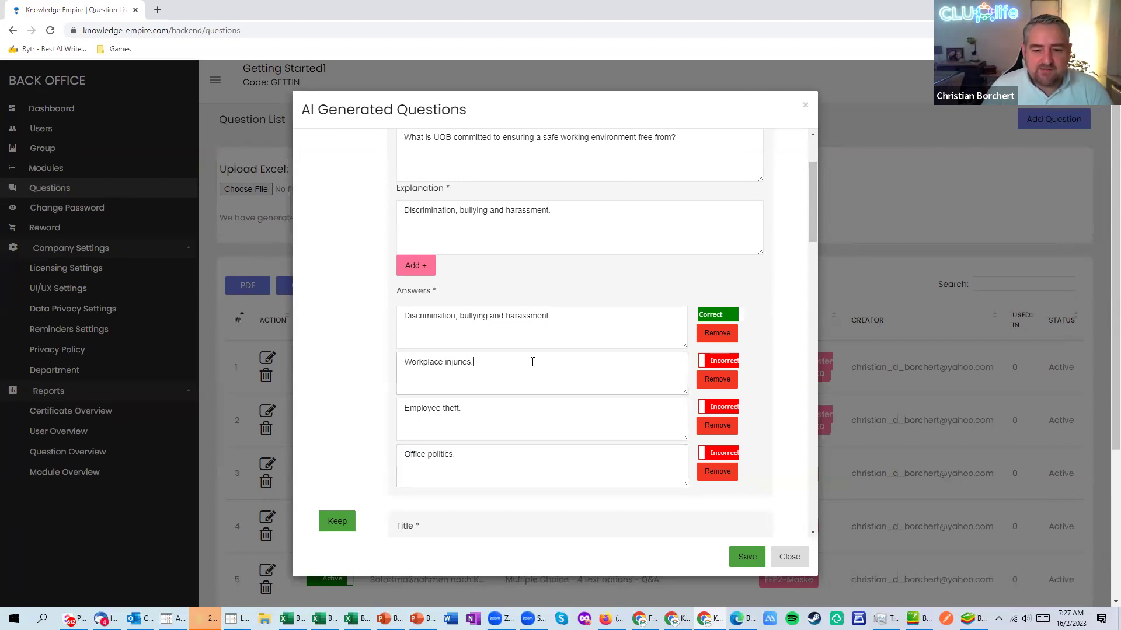
pyautogui.click(730, 361)
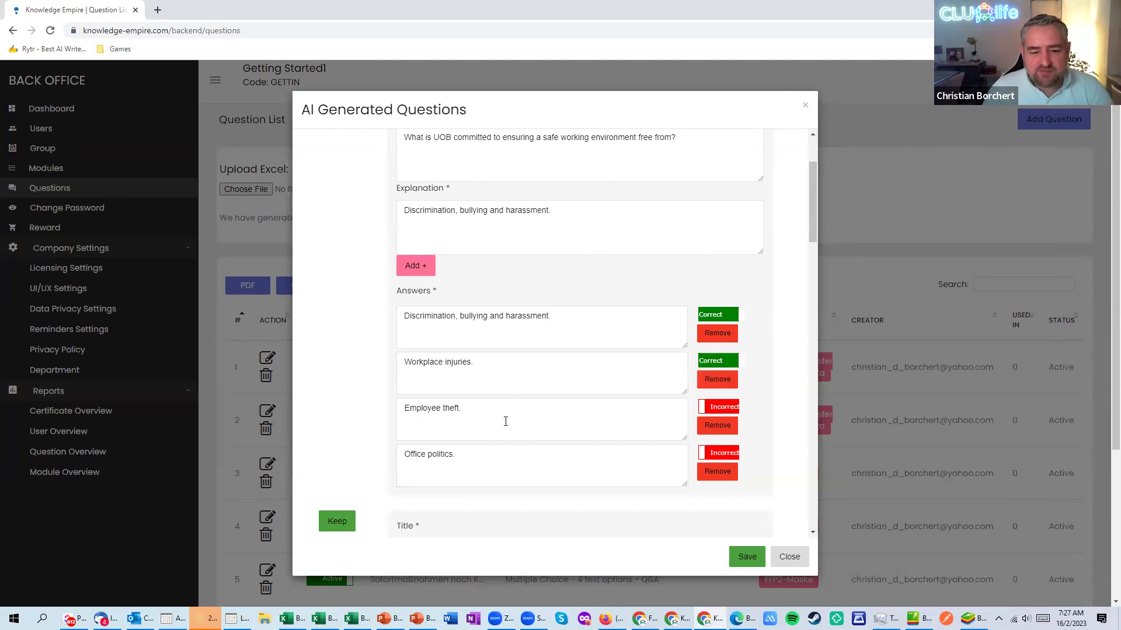
pyautogui.click(477, 364)
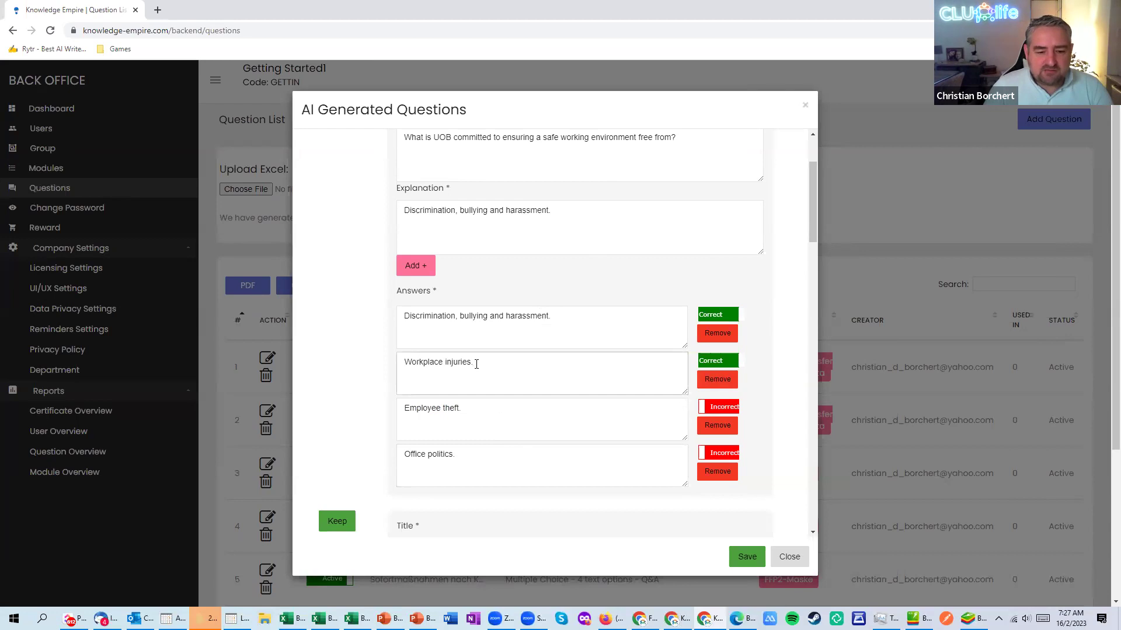
pyautogui.press('BackSpace')
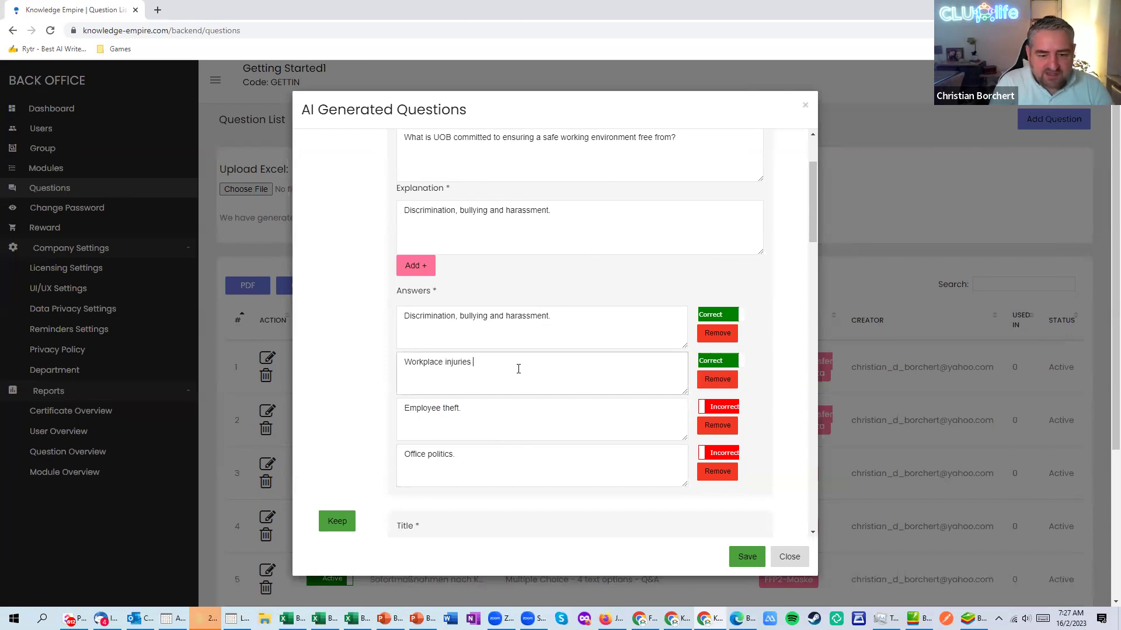
pyautogui.write('ihnsdfoihsdfspifosoifh')
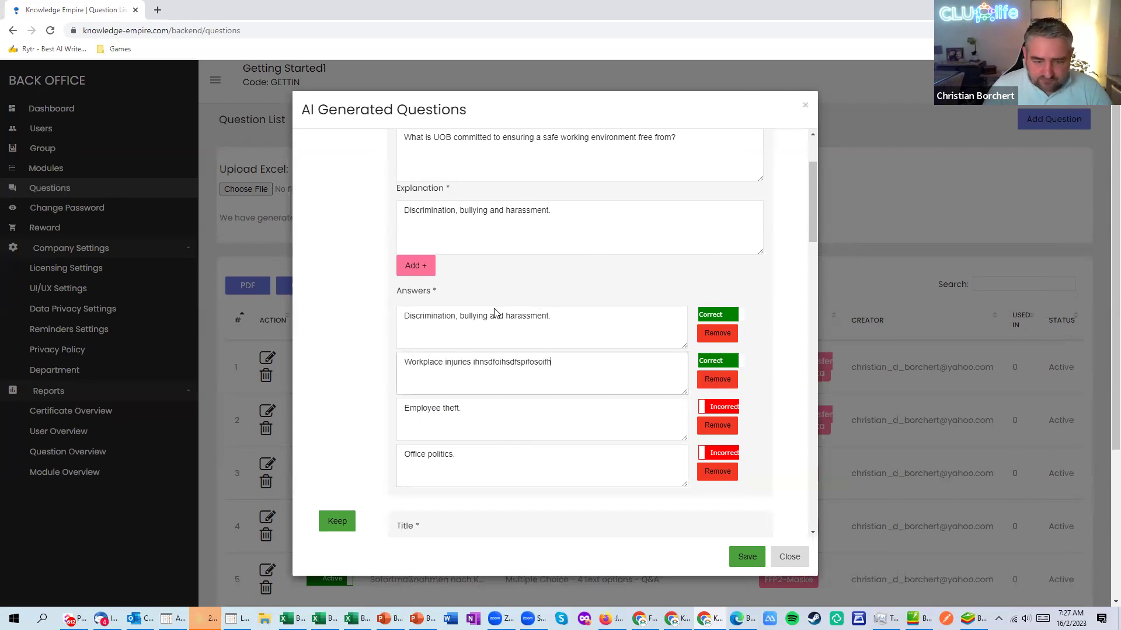
# Step: Add two blank answer options to the first generated question
pyautogui.click(417, 270)
pyautogui.click(417, 269)
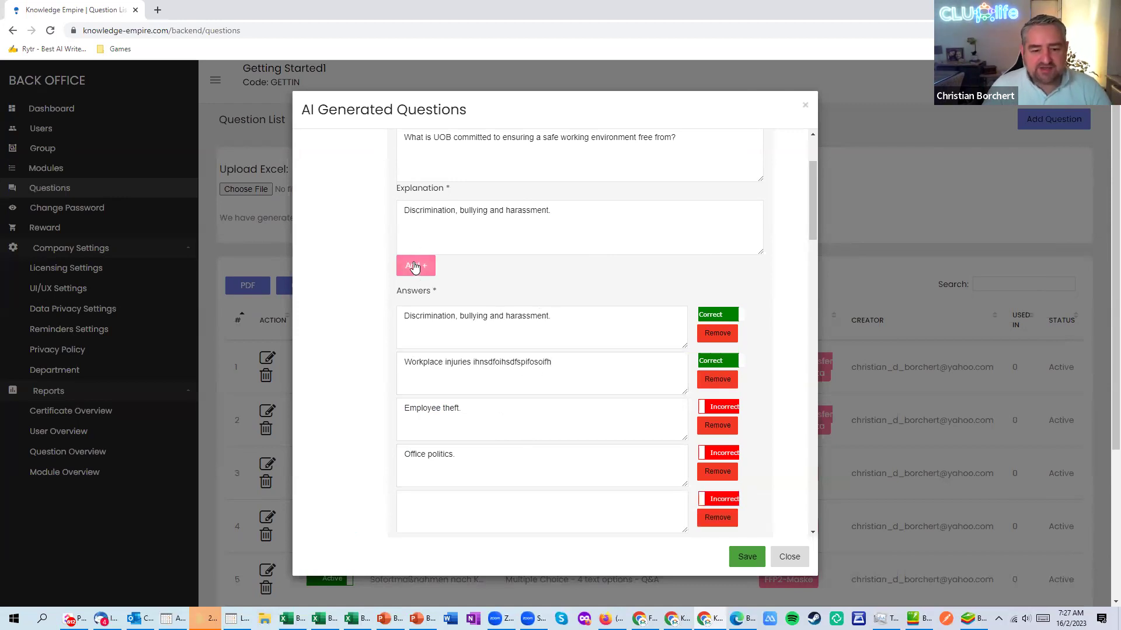
pyautogui.scroll(-3, 519, 338)
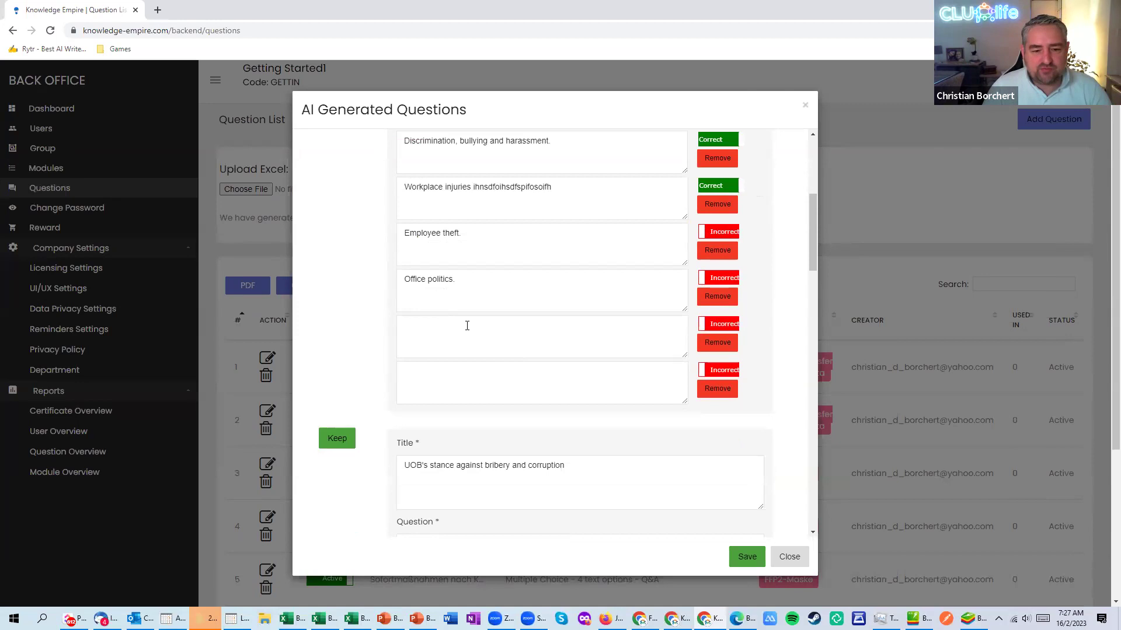
# Step: Review the generated questions on bribery and corruption, ethical standards and intellectual property, including their answer options
pyautogui.scroll(-4, 494, 344)
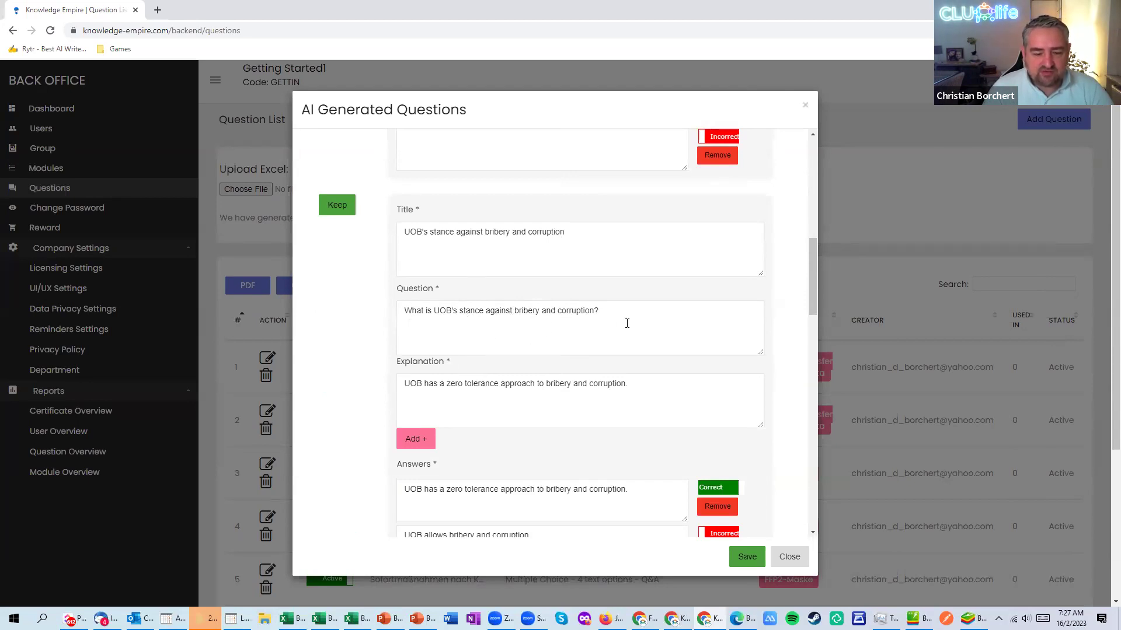
pyautogui.scroll(-4, 624, 322)
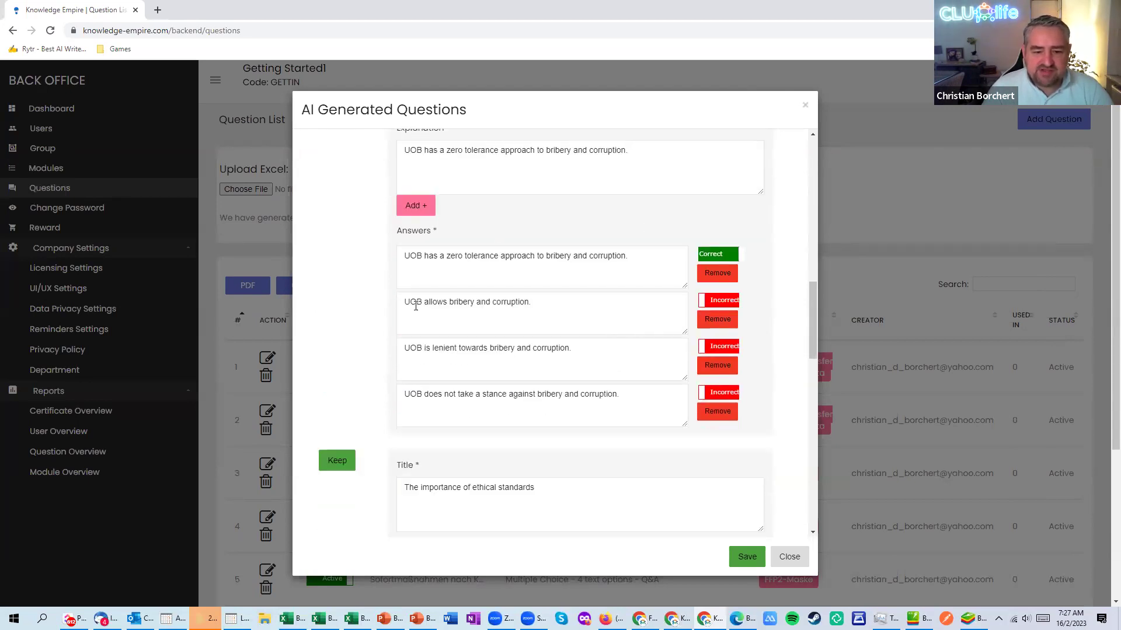
pyautogui.scroll(-4, 566, 372)
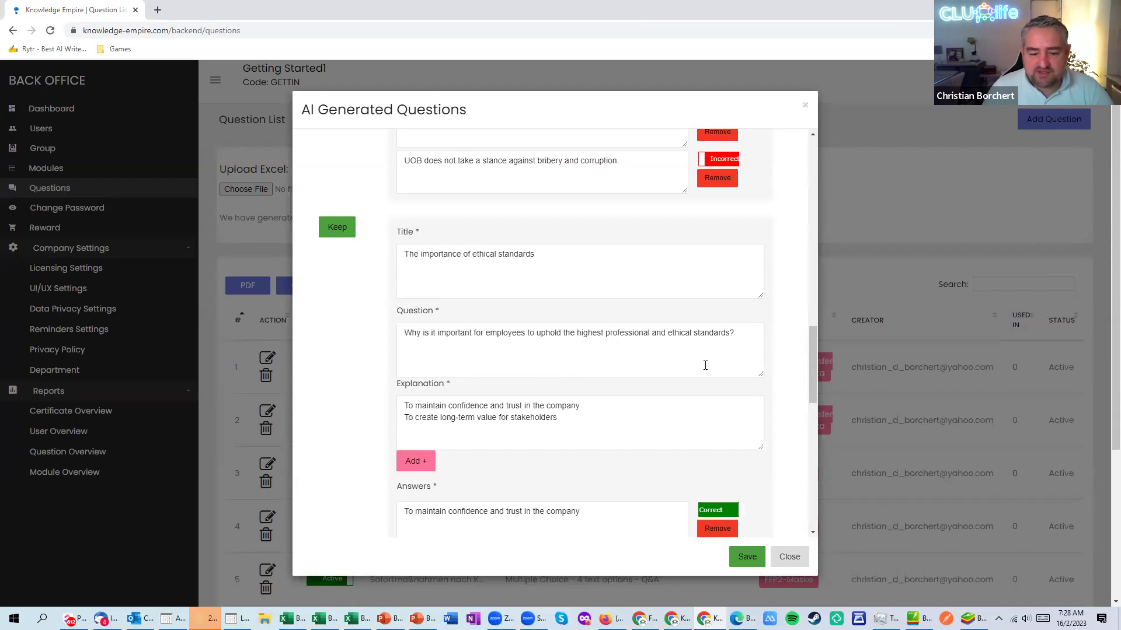
pyautogui.scroll(-7, 703, 357)
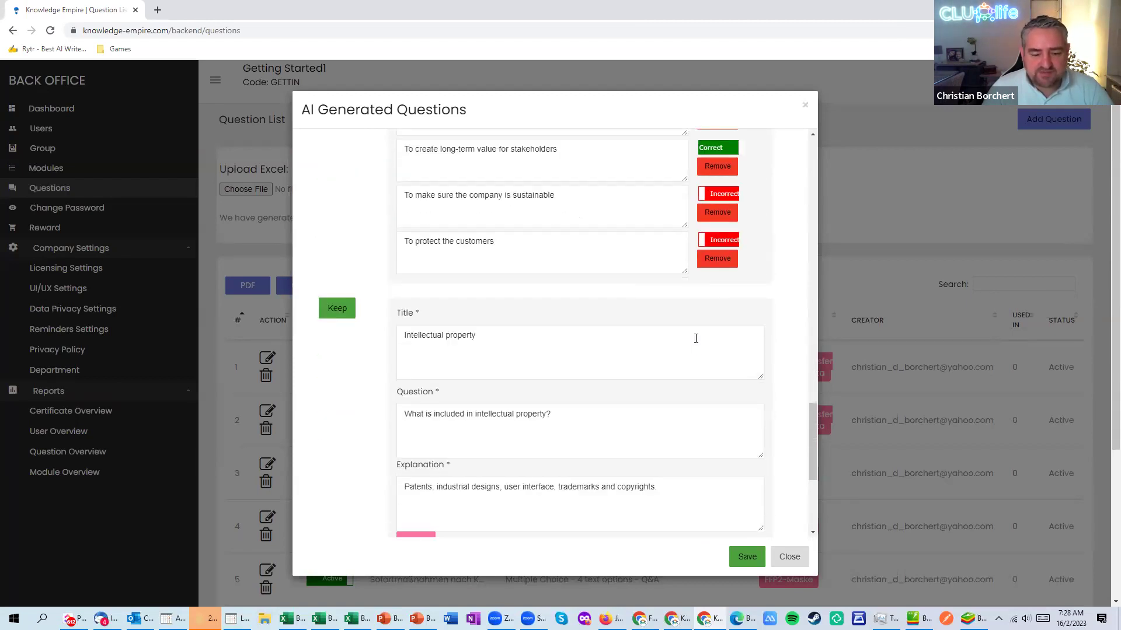
pyautogui.moveTo(490, 337); pyautogui.dragTo(408, 359)
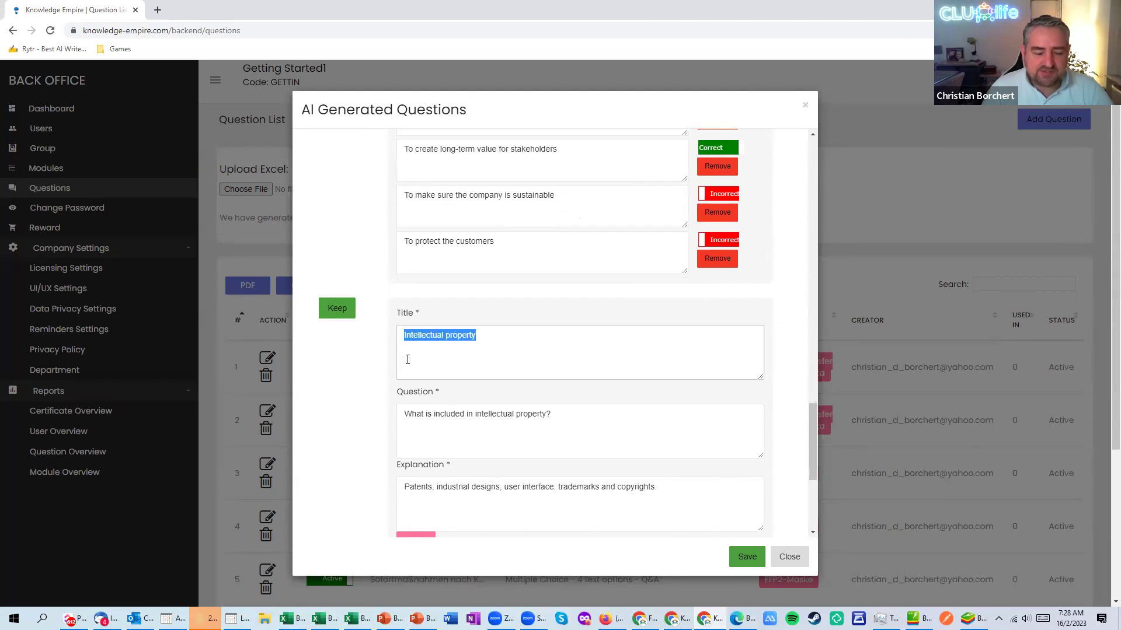
pyautogui.scroll(-4, 507, 366)
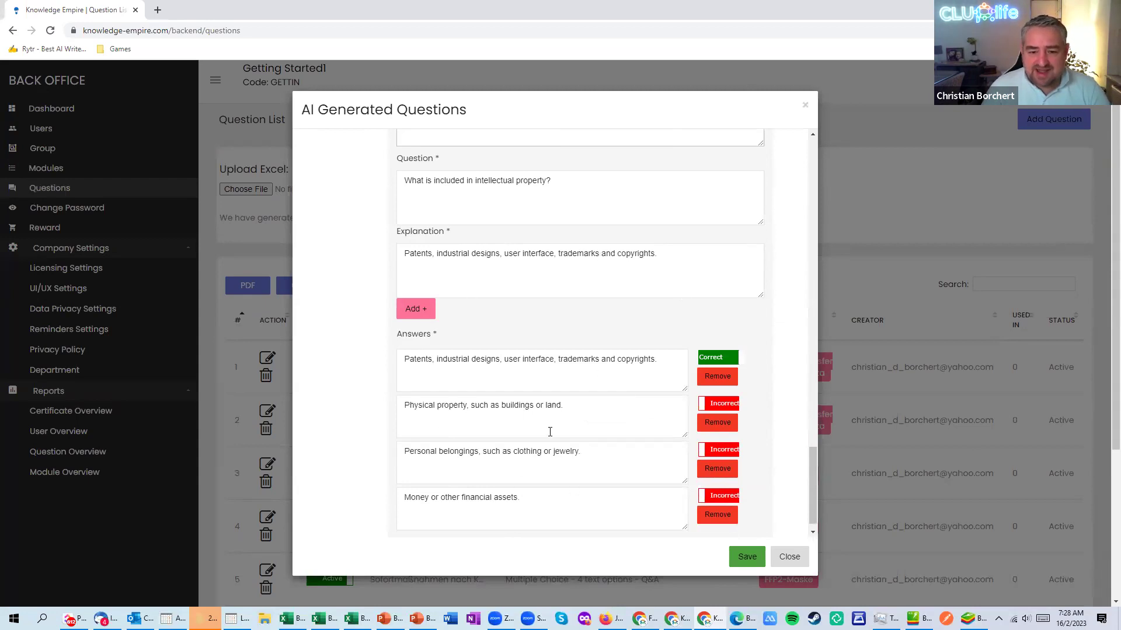
pyautogui.scroll(4, 574, 380)
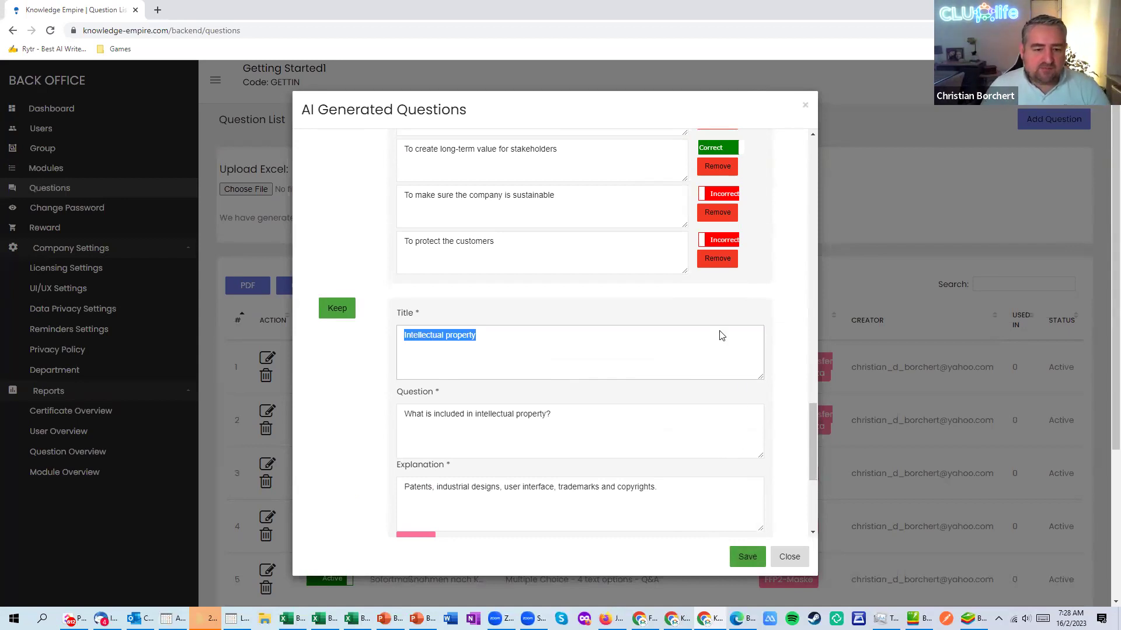
# Step: Switch the "Intellectual property" question from Keep to Remove and back
pyautogui.click(344, 316)
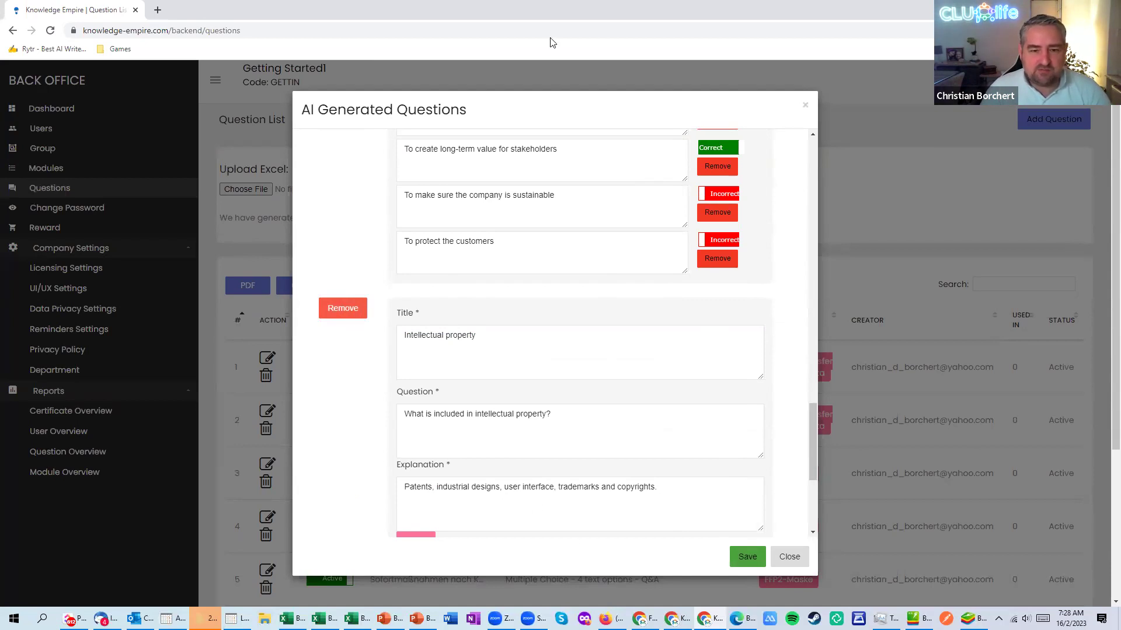
pyautogui.click(349, 308)
pyautogui.scroll(20, 532, 404)
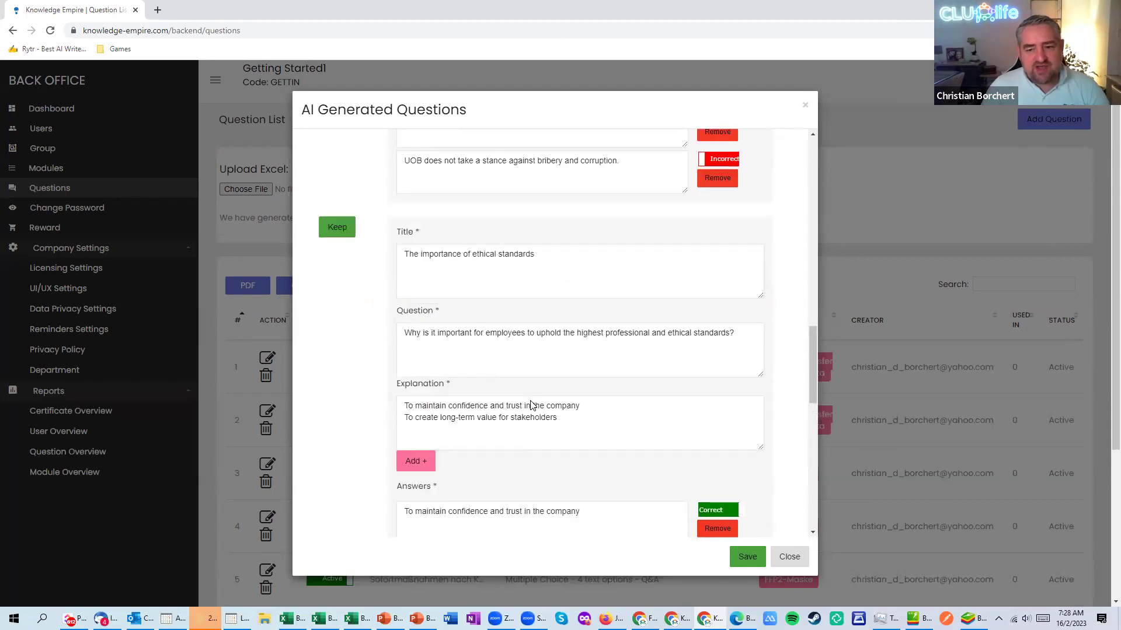